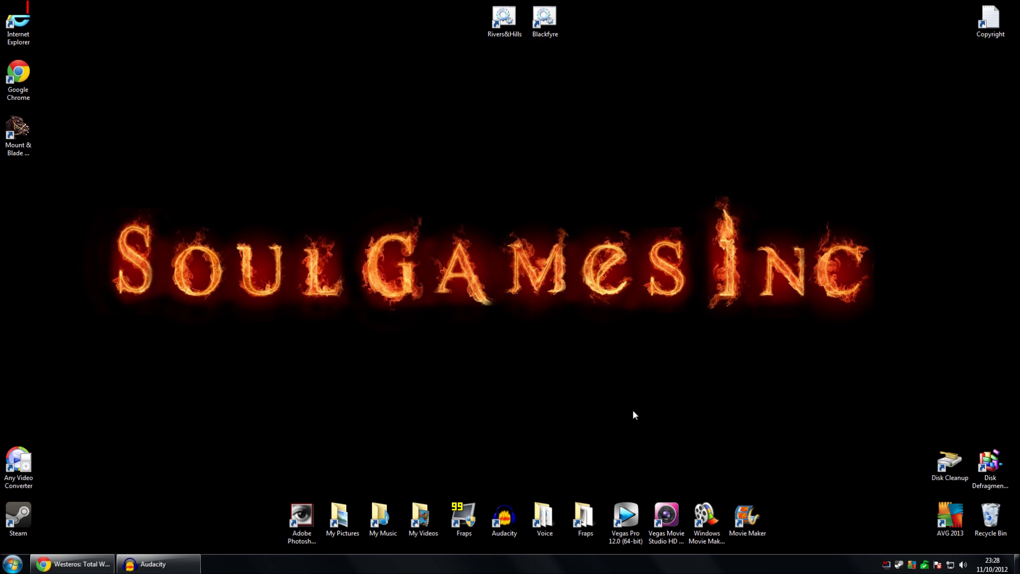
Step: Browse the Westeros forum threads and follow the Enhanced 0.53 submod's GameFront link for Westeros.rar
left_click(75, 564)
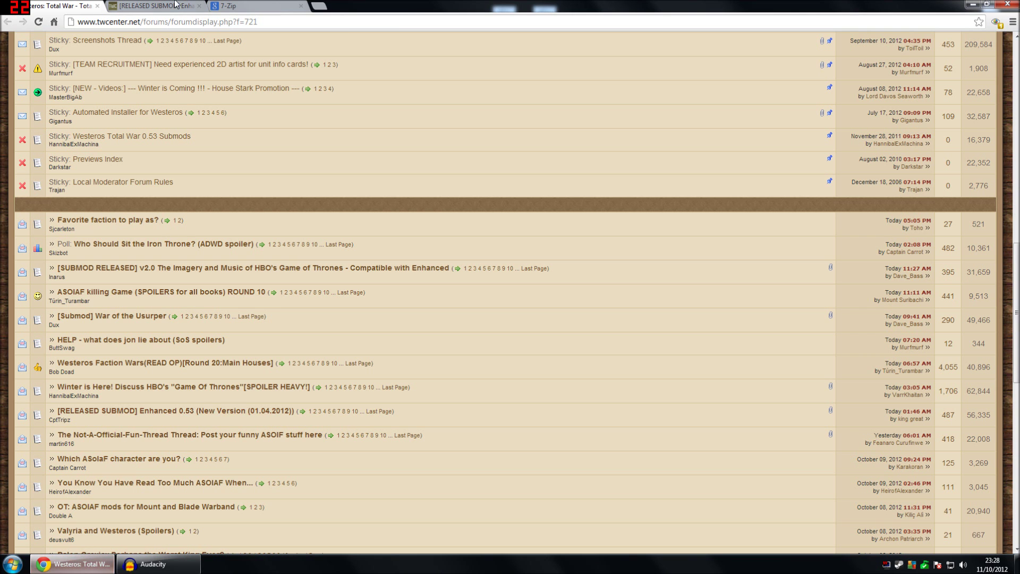
left_click(201, 22)
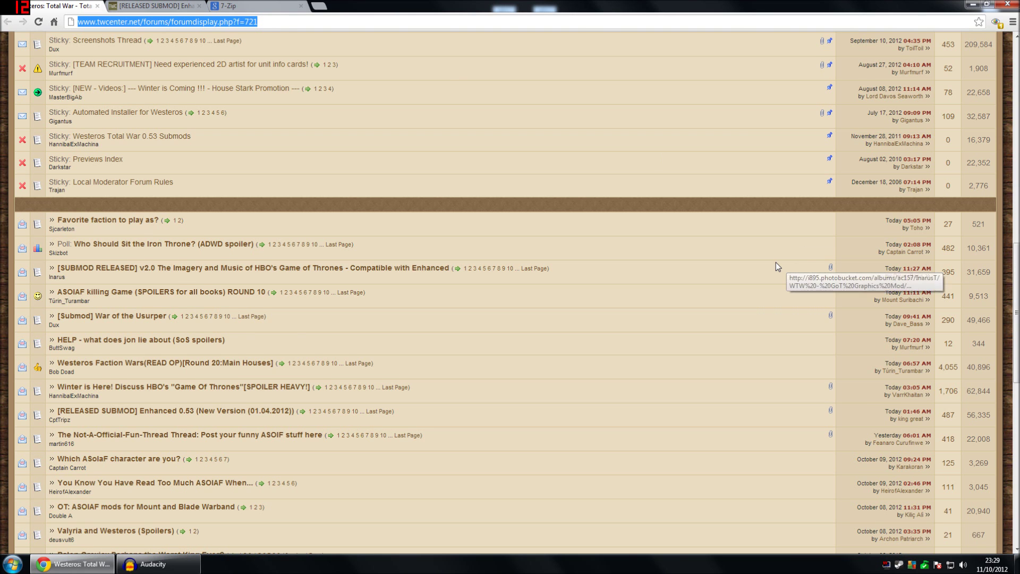
scroll(775, 264, "down", 3)
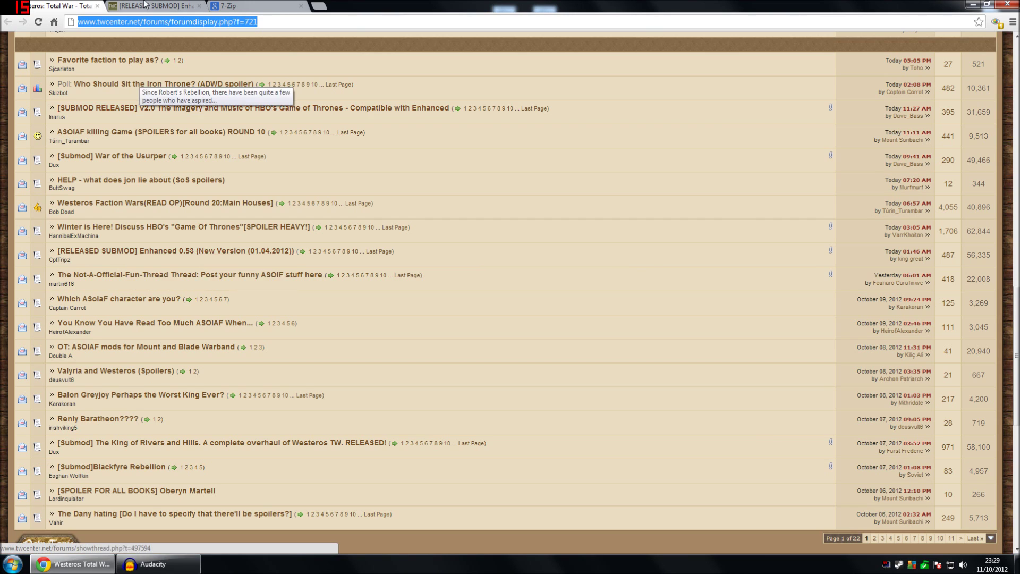
left_click(144, 4)
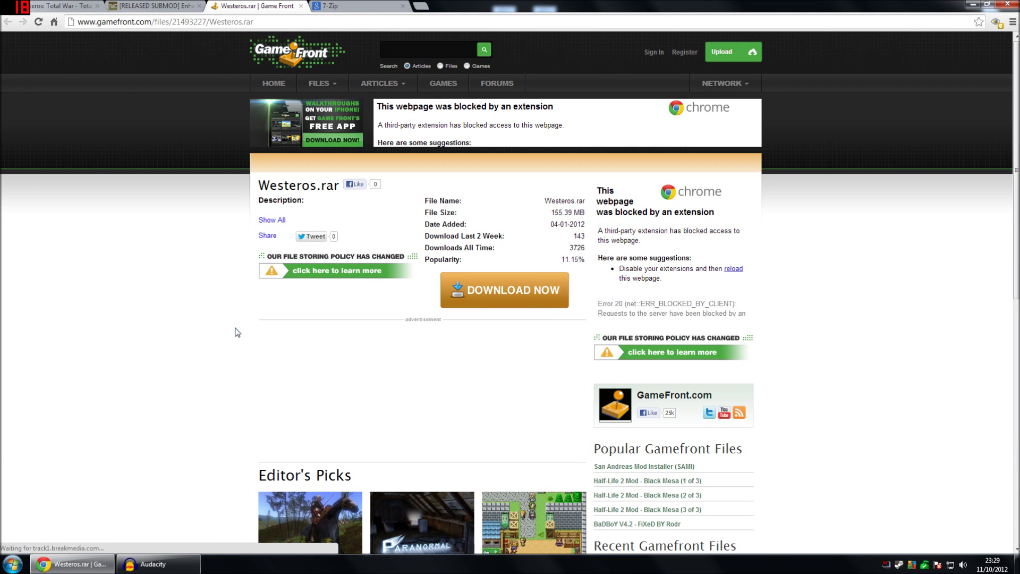
Step: Start the 155 MB Westeros.rar download from GameFront and switch to the 7-Zip homepage
left_click(504, 295)
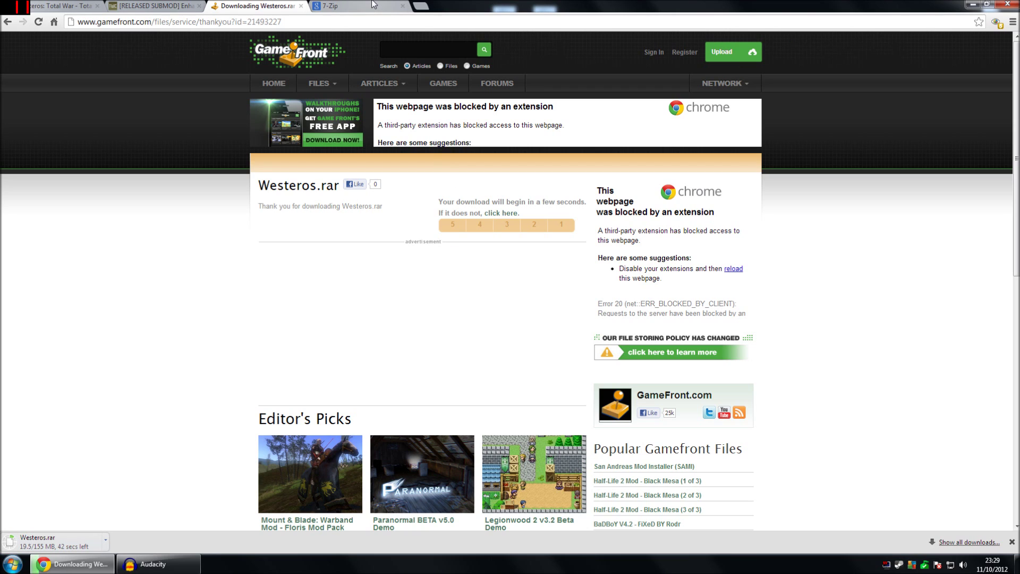
left_click(373, 5)
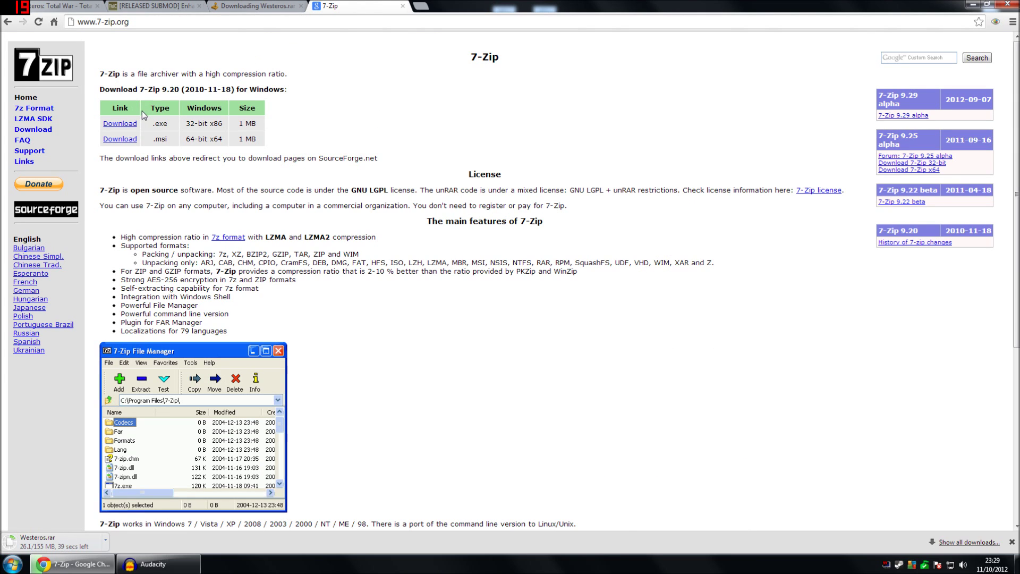
Step: With the 7-Zip site still open, bring up the Start menu's context options for Computer
left_click(129, 21)
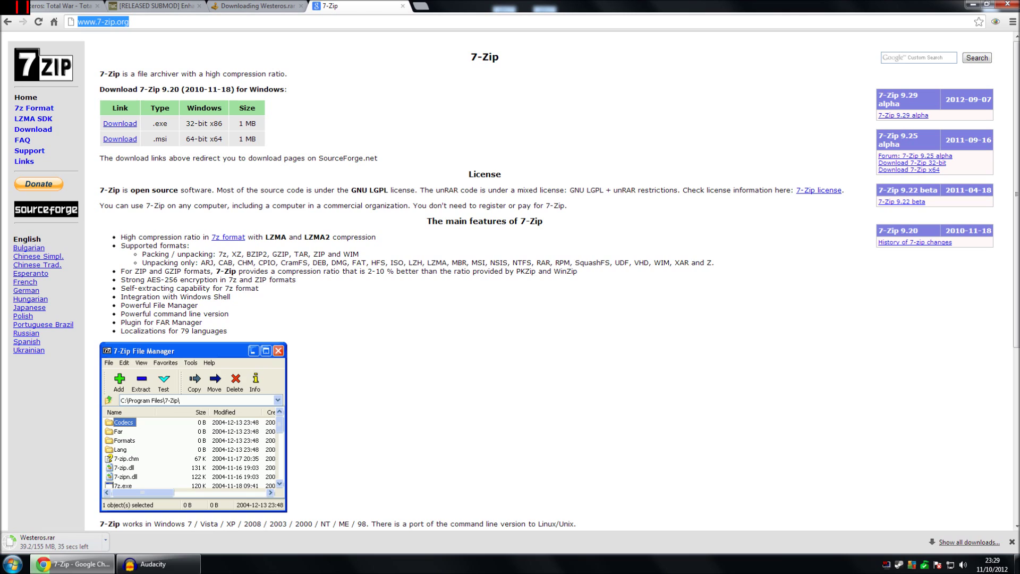
left_click(382, 142)
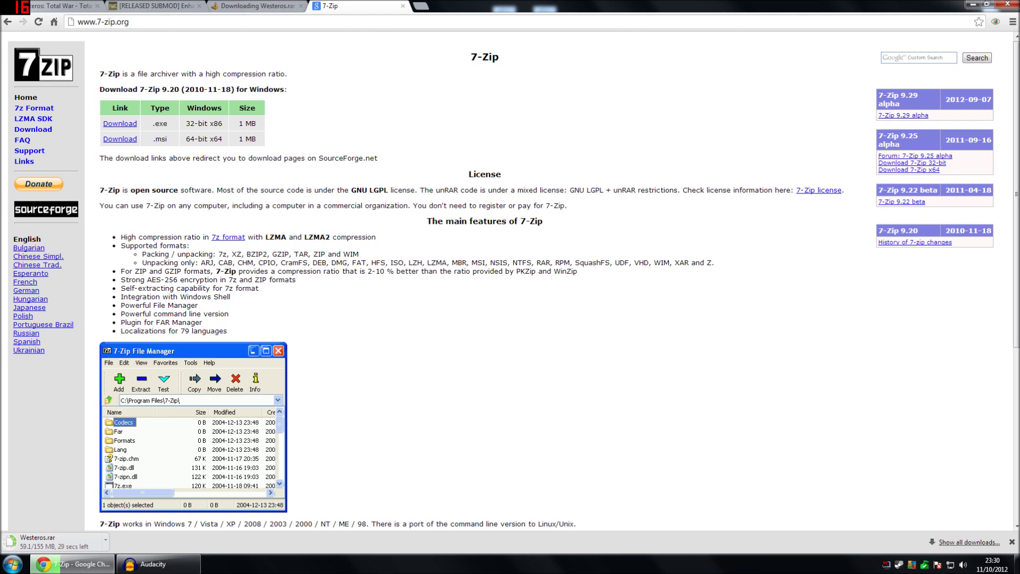
left_click(12, 563)
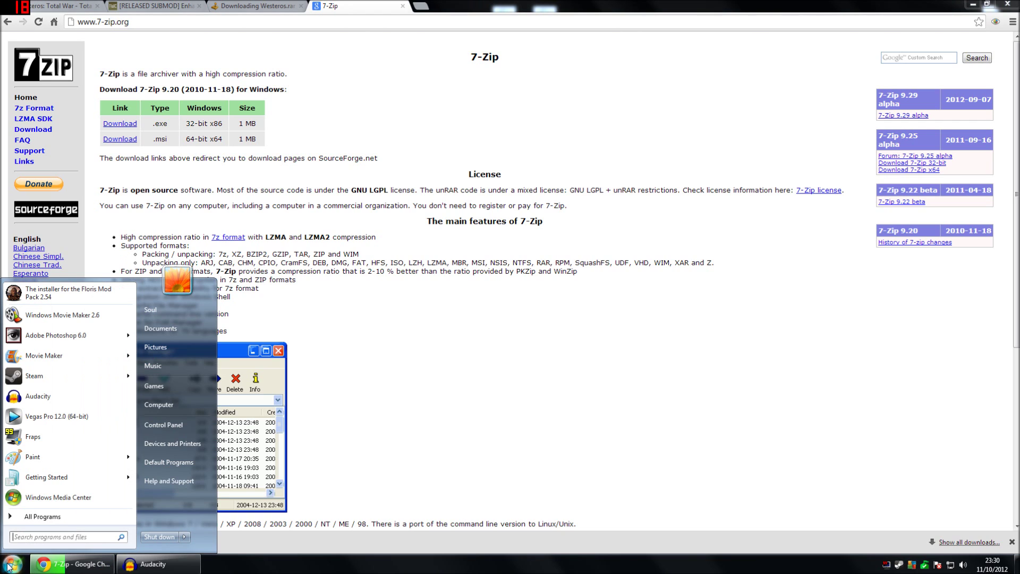
right_click(170, 403)
Step: Confirm in Computer's System properties that Windows 7 is 64-bit, then close it and minimize Chrome
left_click(209, 503)
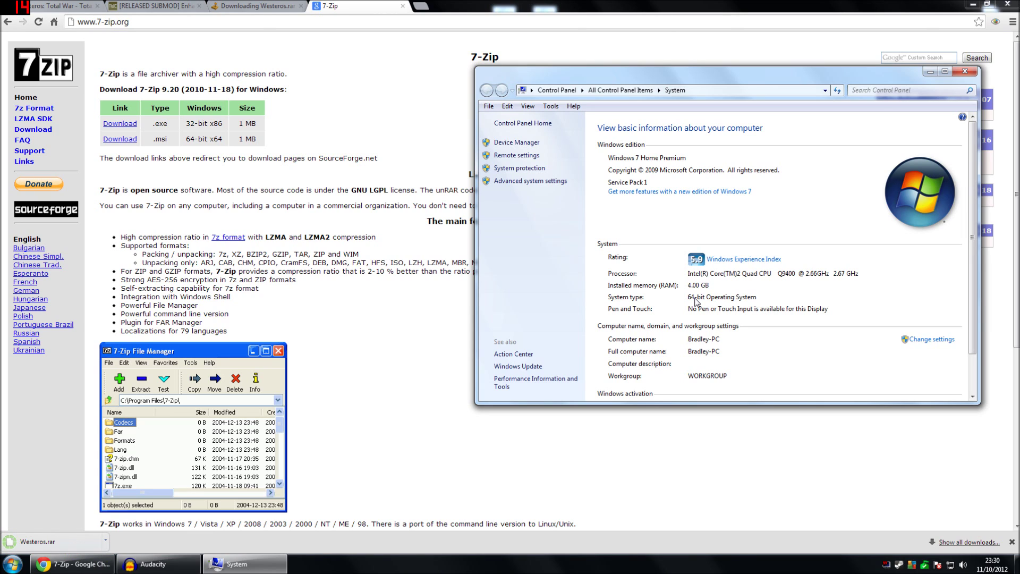
left_click(975, 76)
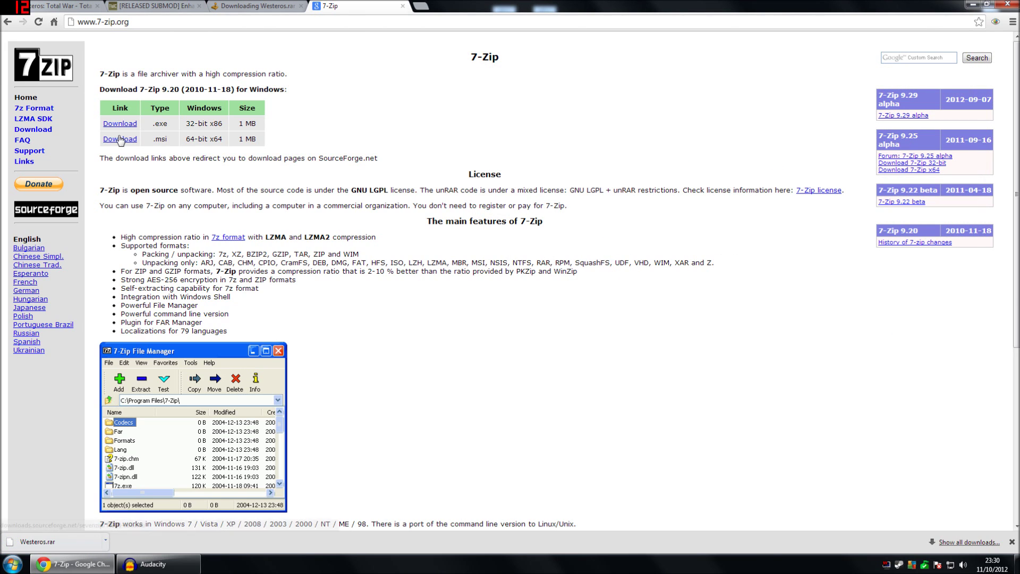
left_click(974, 7)
Step: Open the Downloads folder from the user's personal folder in the Start menu
left_click(12, 565)
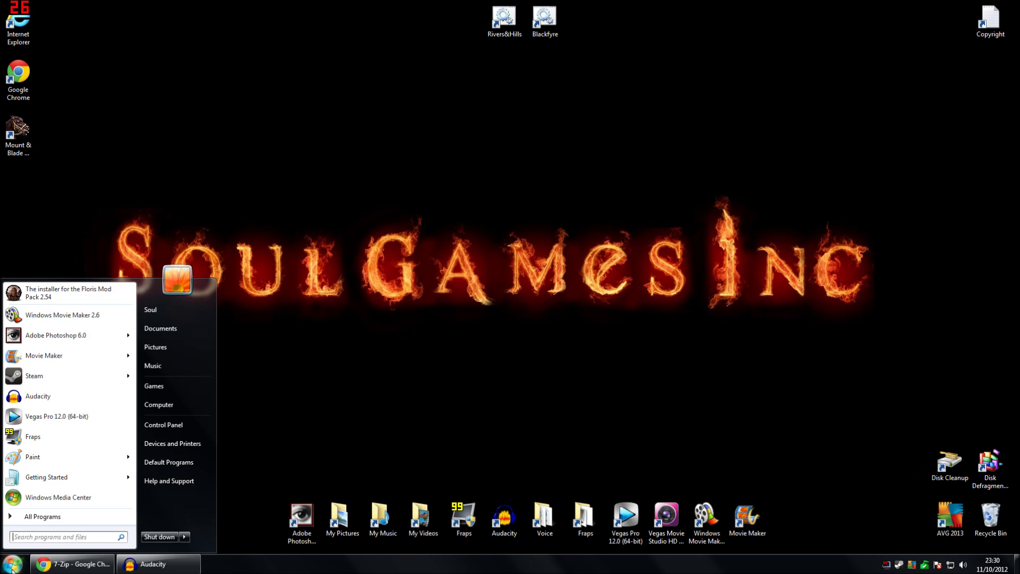
left_click(184, 310)
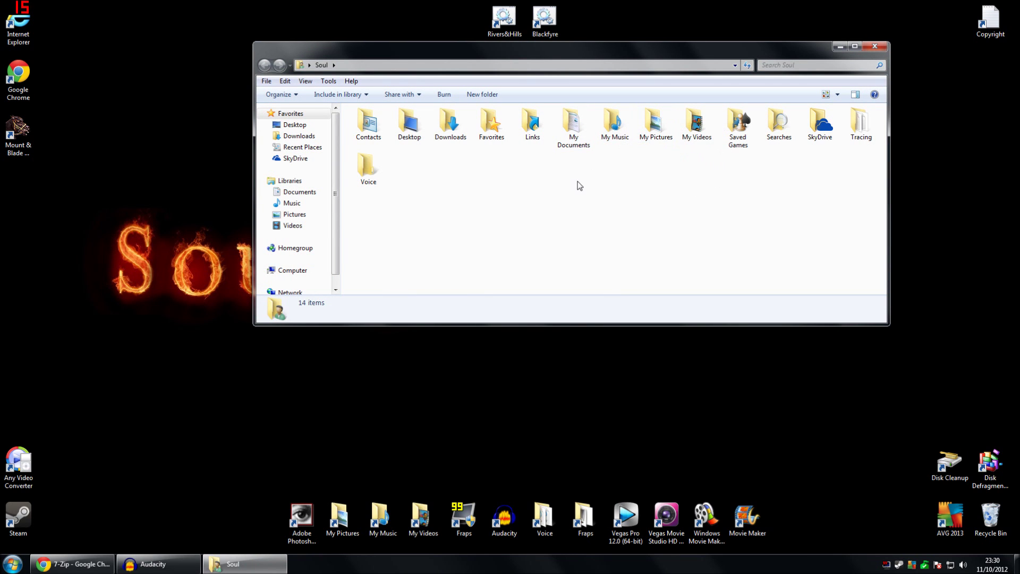
double_click(454, 128)
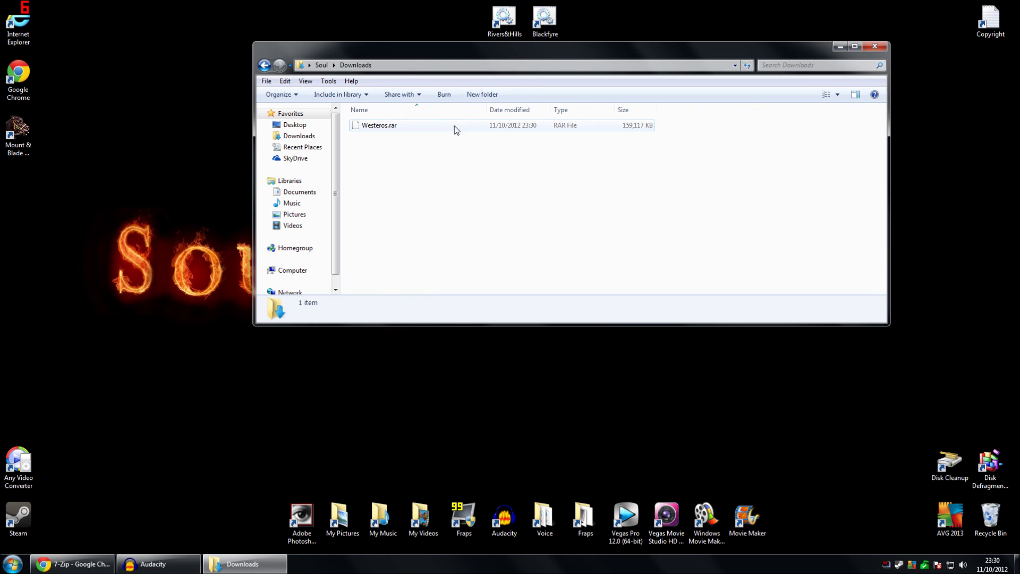
Step: Extract Westeros.rar with 7-Zip into a Westeros folder in Downloads
left_click(395, 130)
right_click(395, 129)
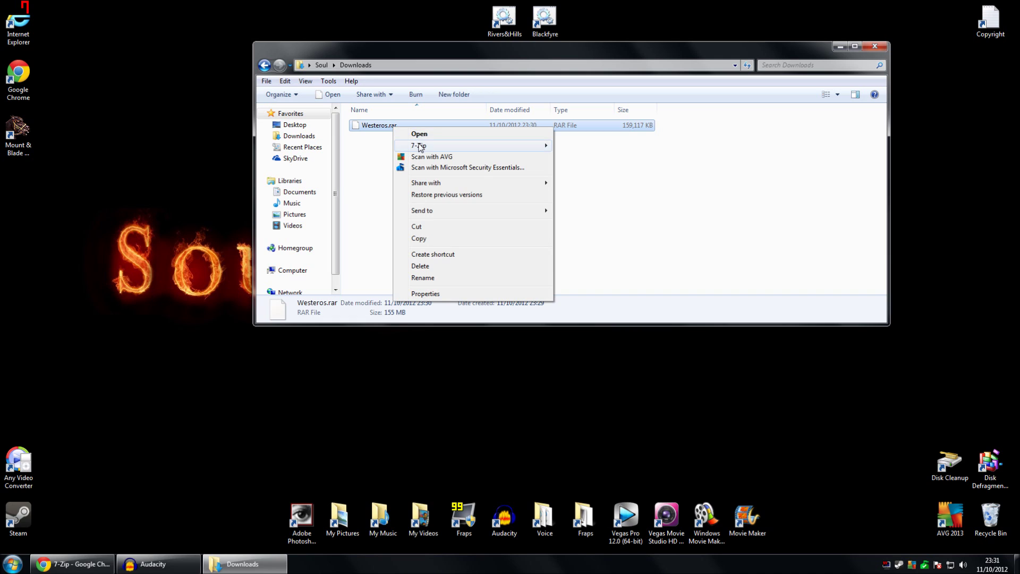
mouse_move(420, 146)
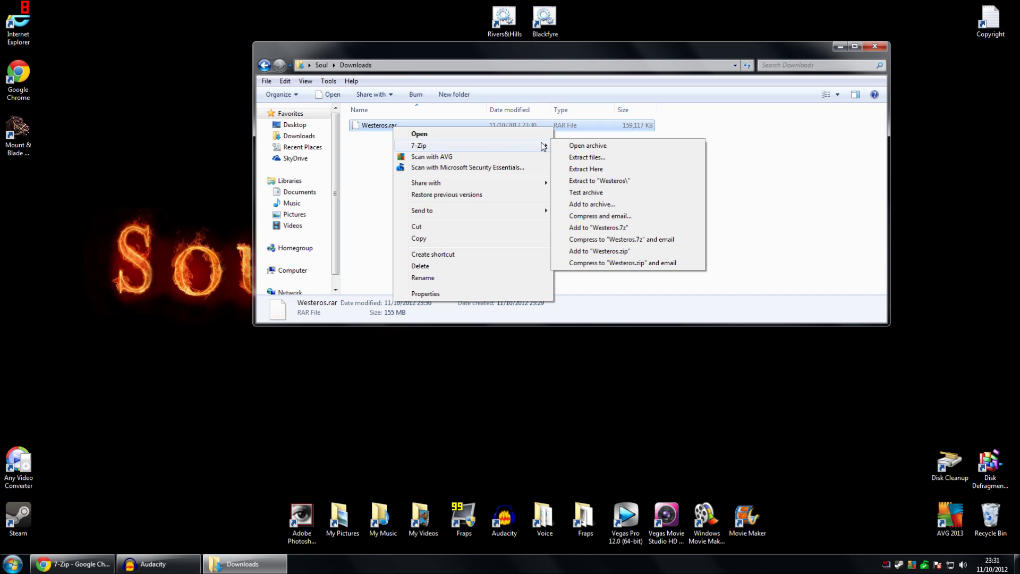
left_click(585, 169)
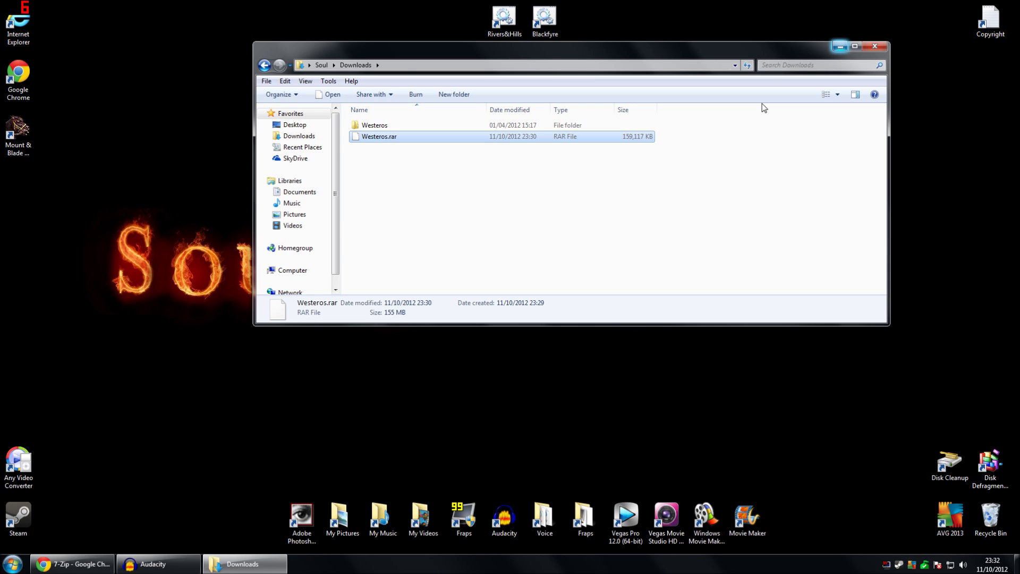
Step: Browse Local Disk (C:) to Program Files (x86) > Steam > steamapps > common
key("super")
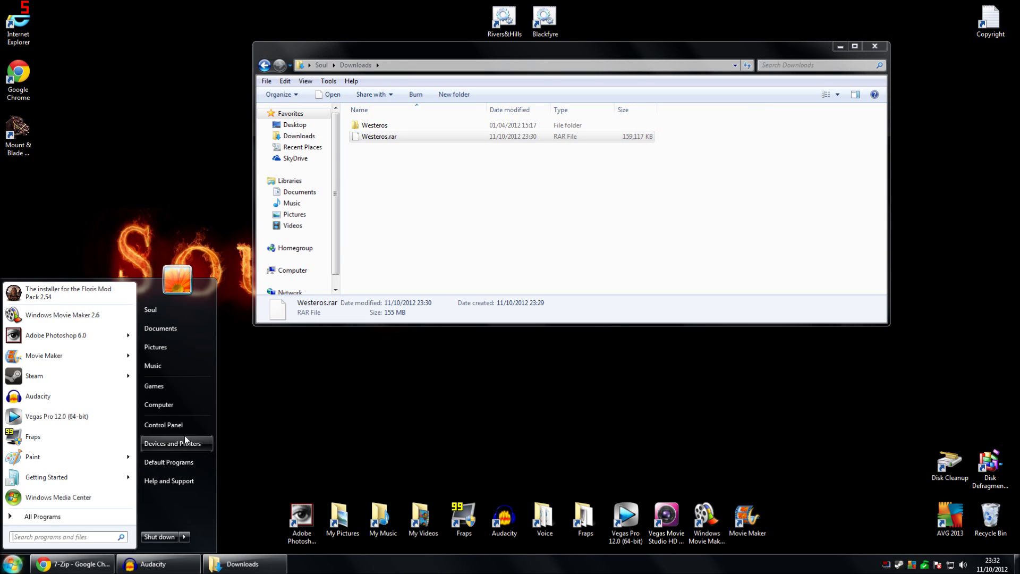
left_click(182, 405)
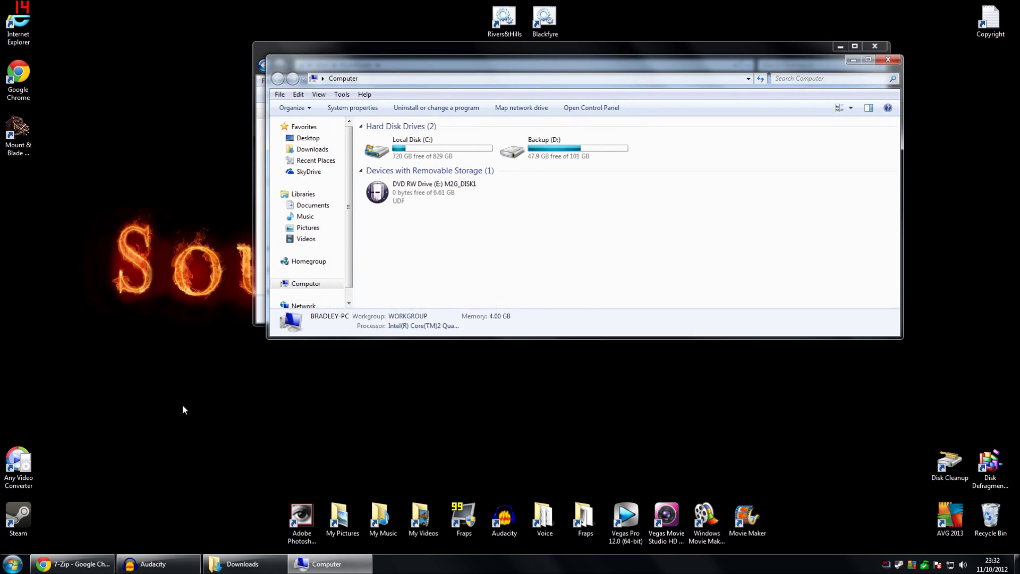
left_click(414, 148)
double_click(414, 148)
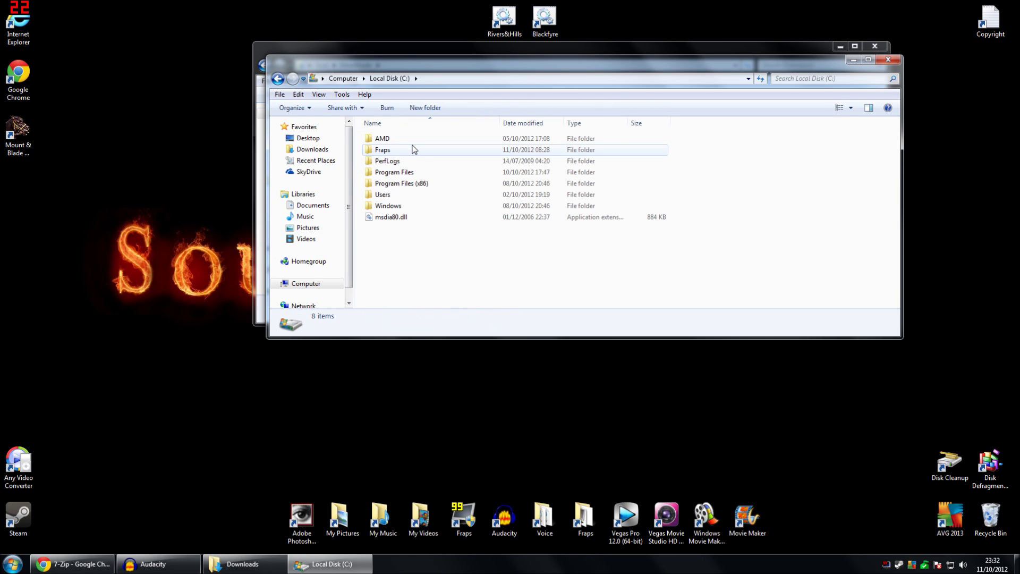
double_click(420, 186)
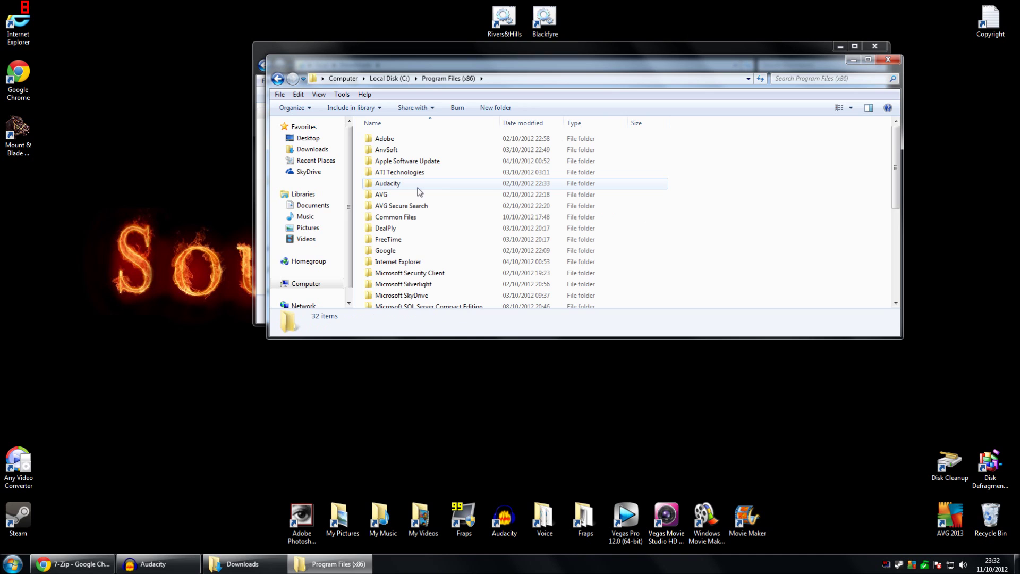
left_click_drag(896, 156, 897, 246)
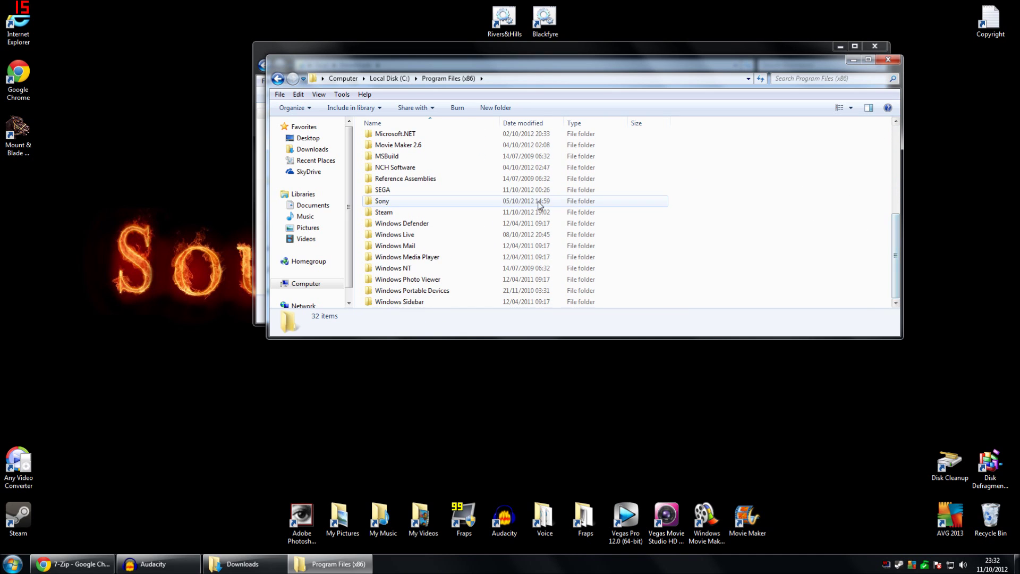
double_click(407, 212)
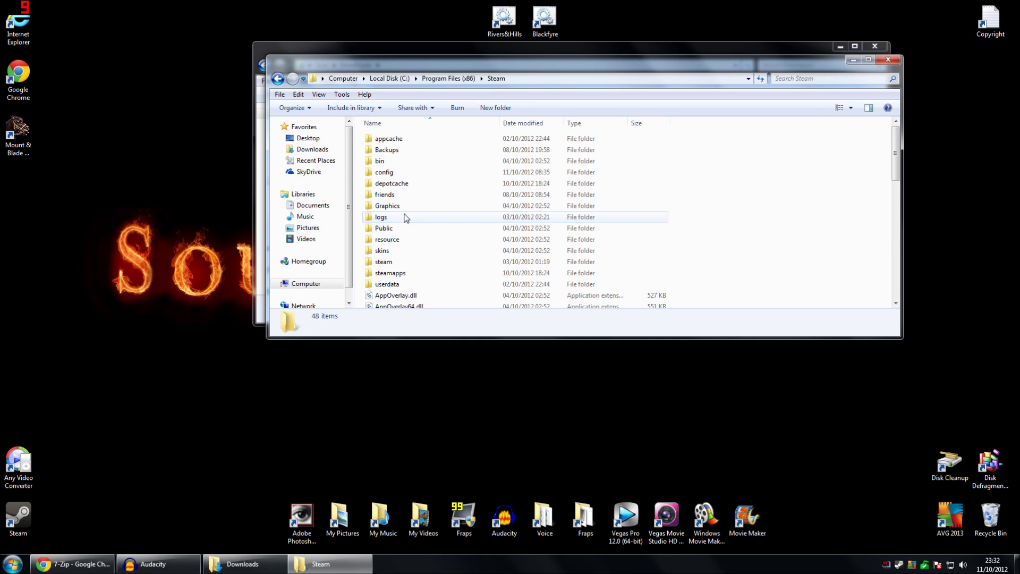
double_click(404, 273)
double_click(404, 140)
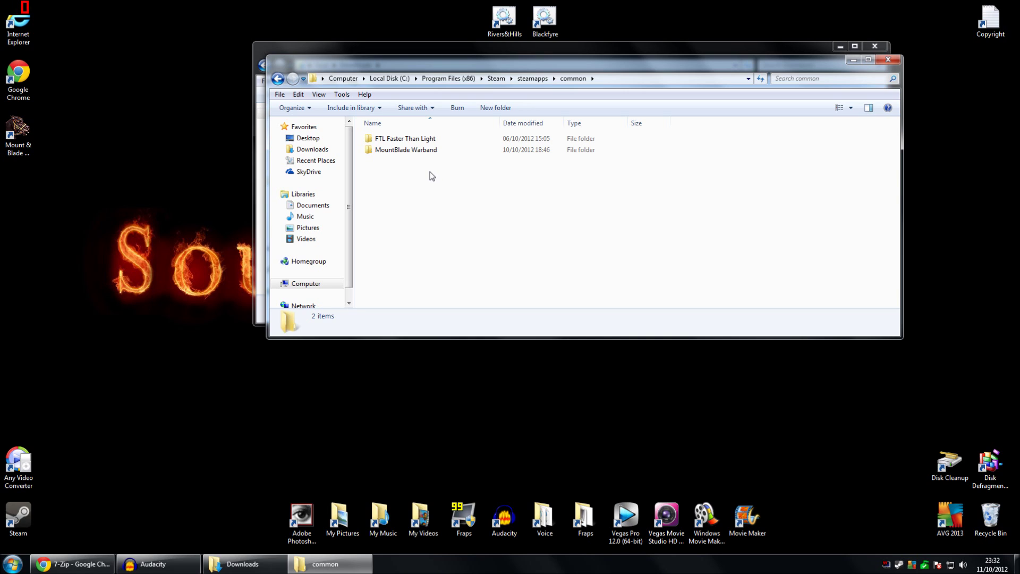
Step: Go back up to Program Files (x86) and open the SEGA folder
left_click(278, 84)
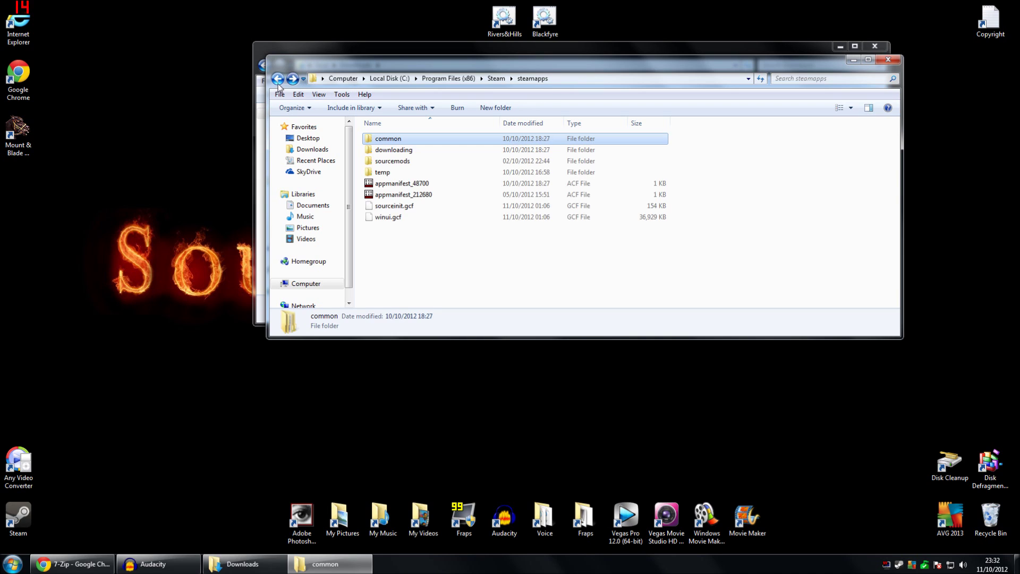
left_click(278, 84)
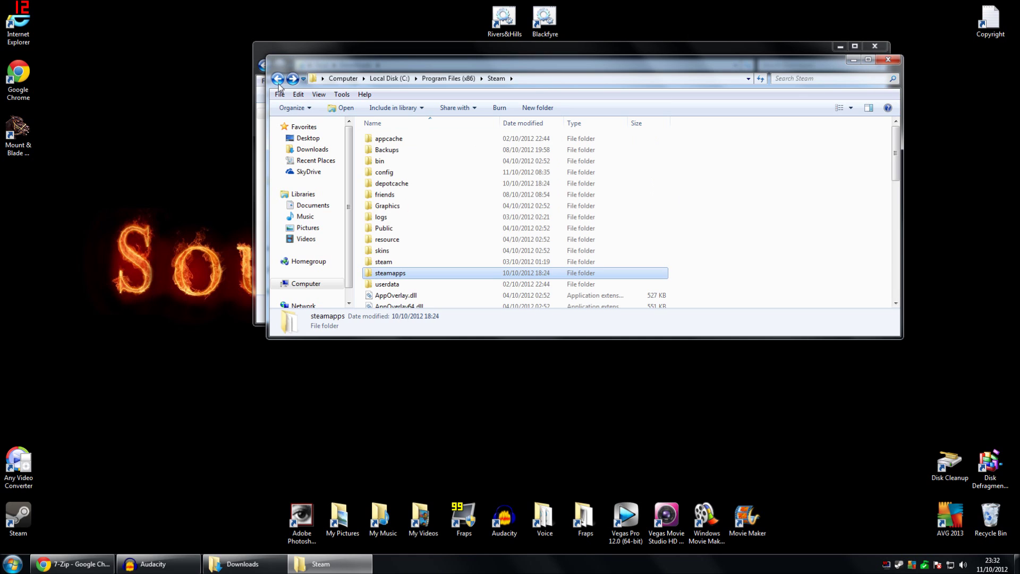
left_click(279, 84)
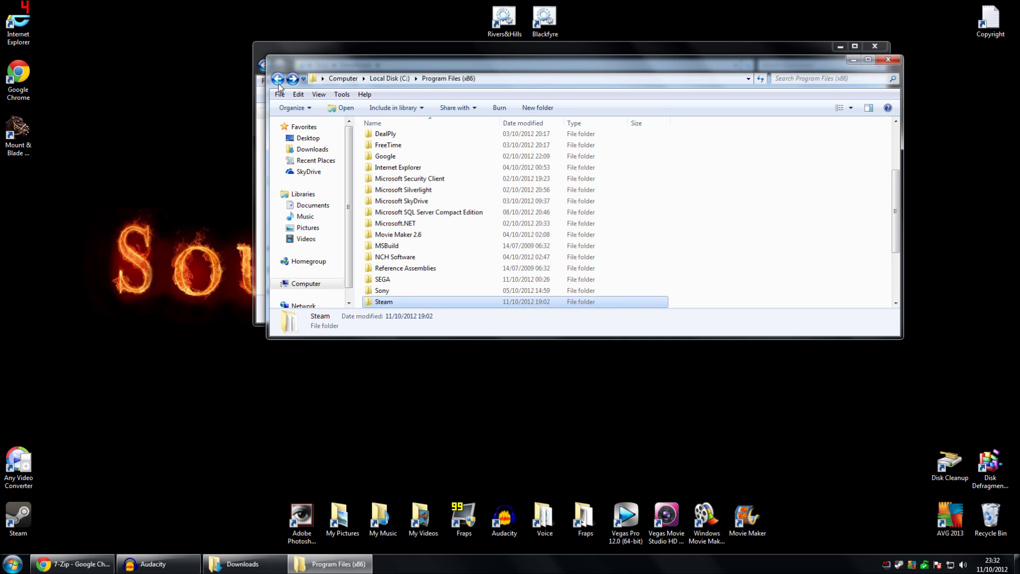
left_click(446, 284)
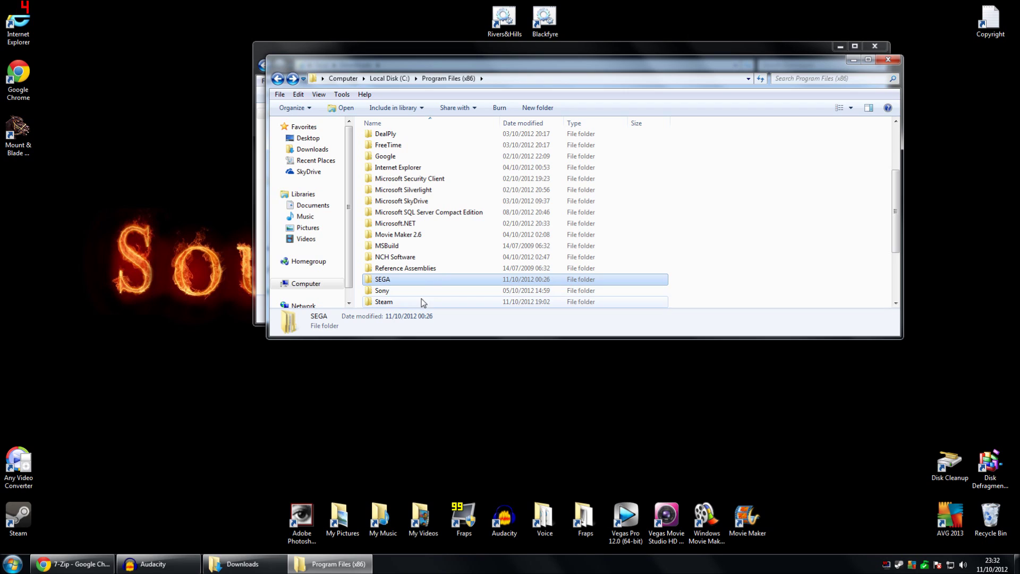
double_click(424, 282)
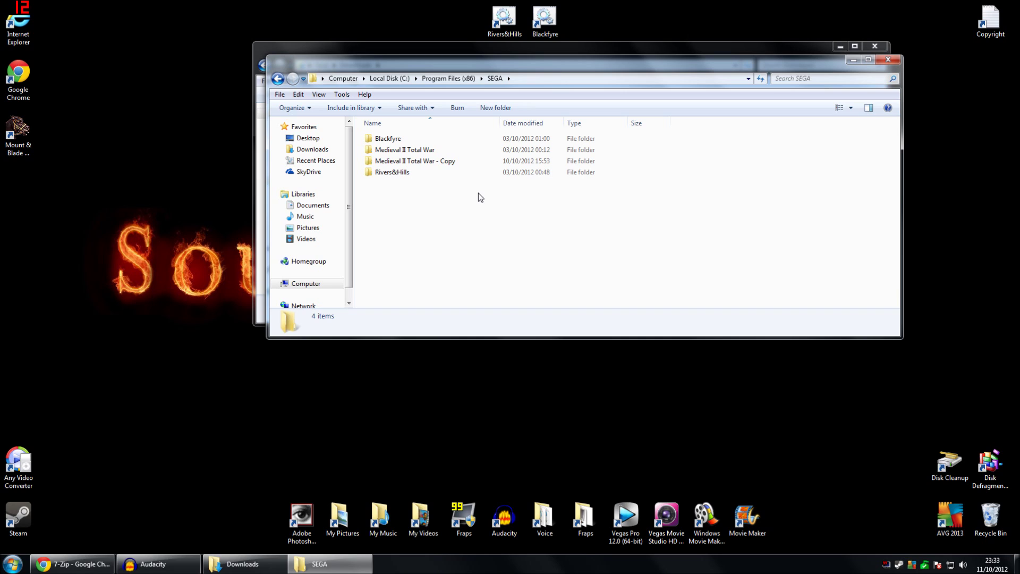
Step: Open Medieval II Total War and then its mods folder
double_click(443, 151)
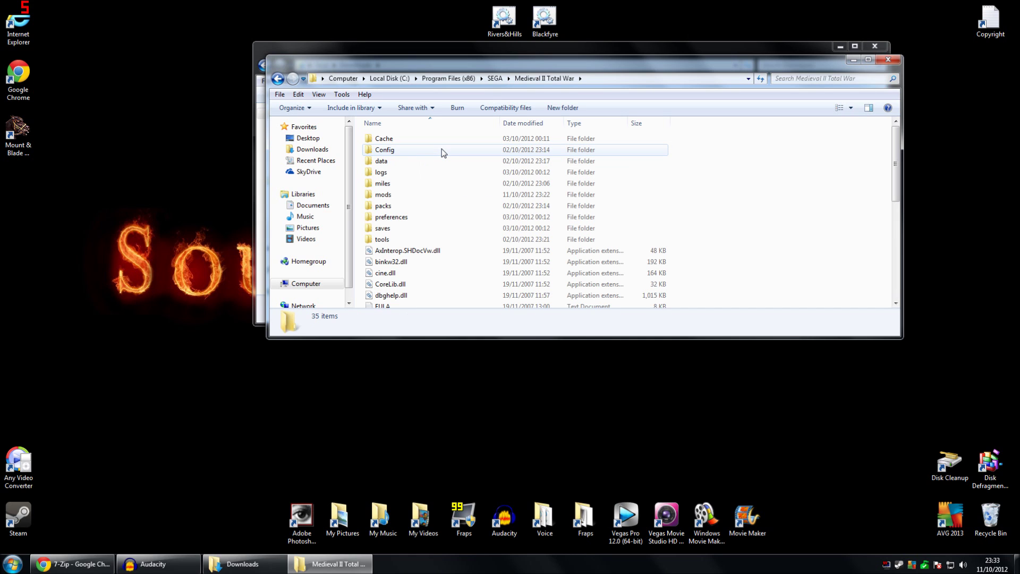
double_click(425, 195)
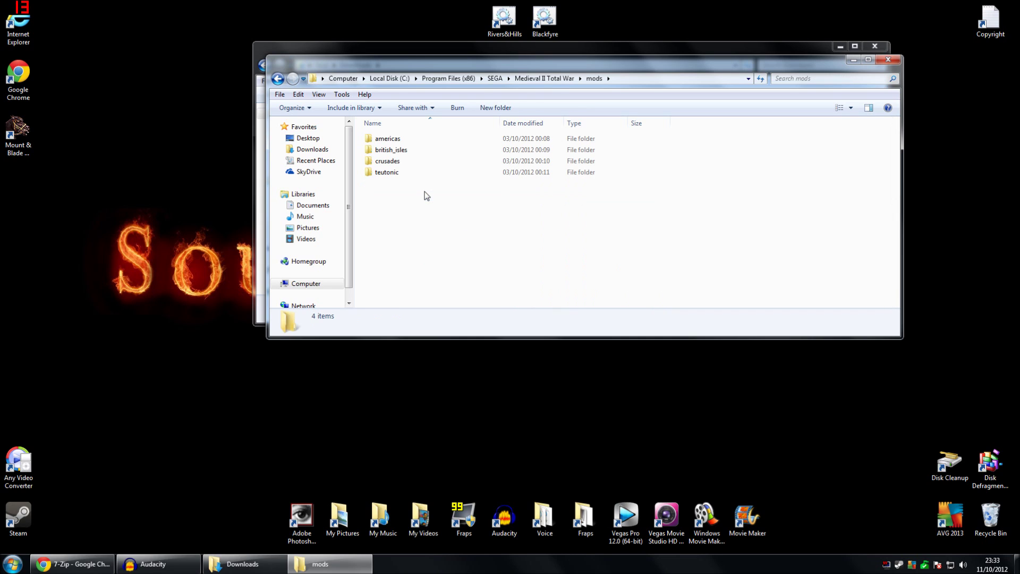
Step: Drag the Westeros folder from Downloads into the mods folder, granting administrator permission
left_click_drag(460, 65, 437, 225)
left_click(427, 159)
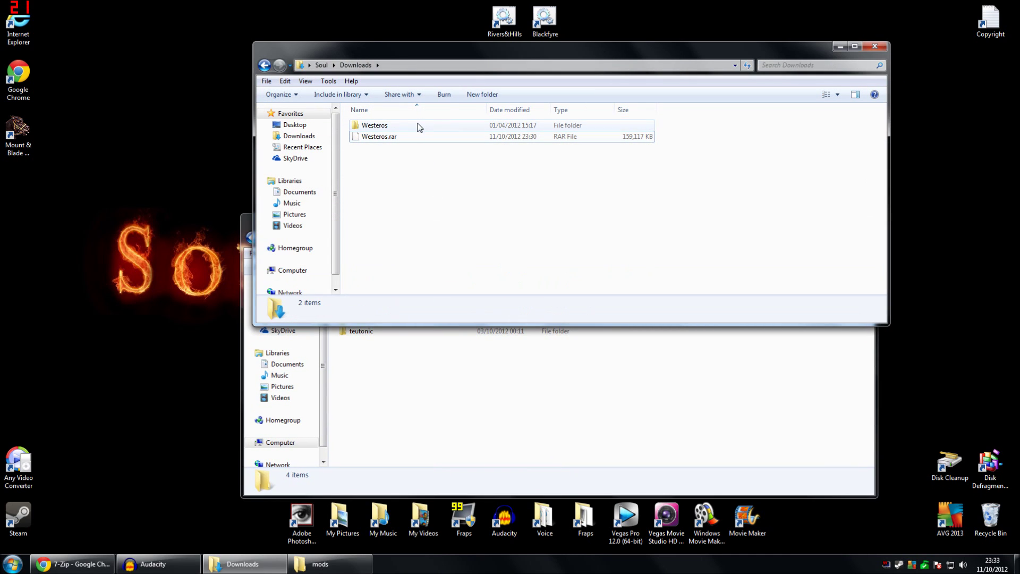
left_click(393, 129)
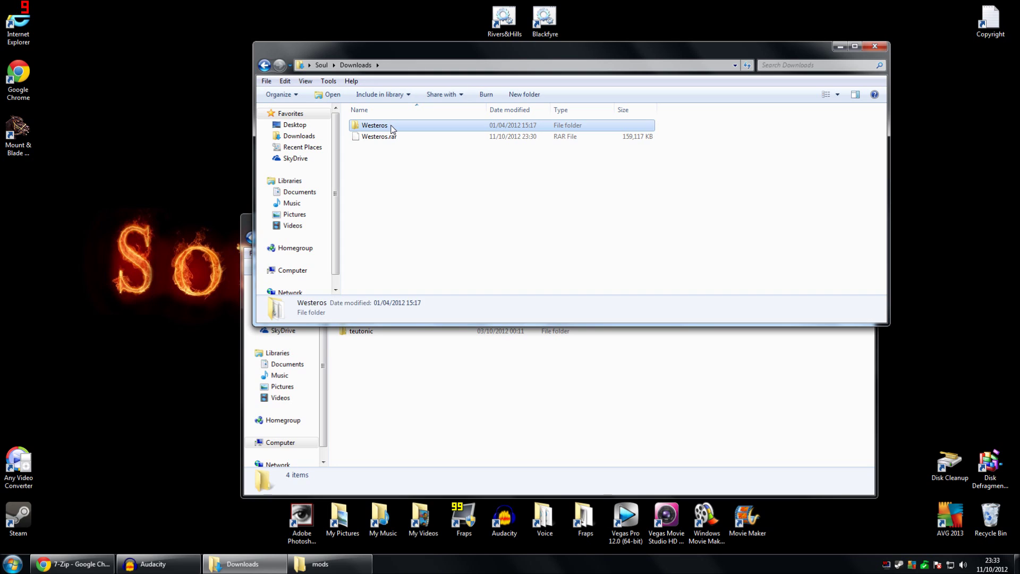
left_click_drag(393, 129, 454, 423)
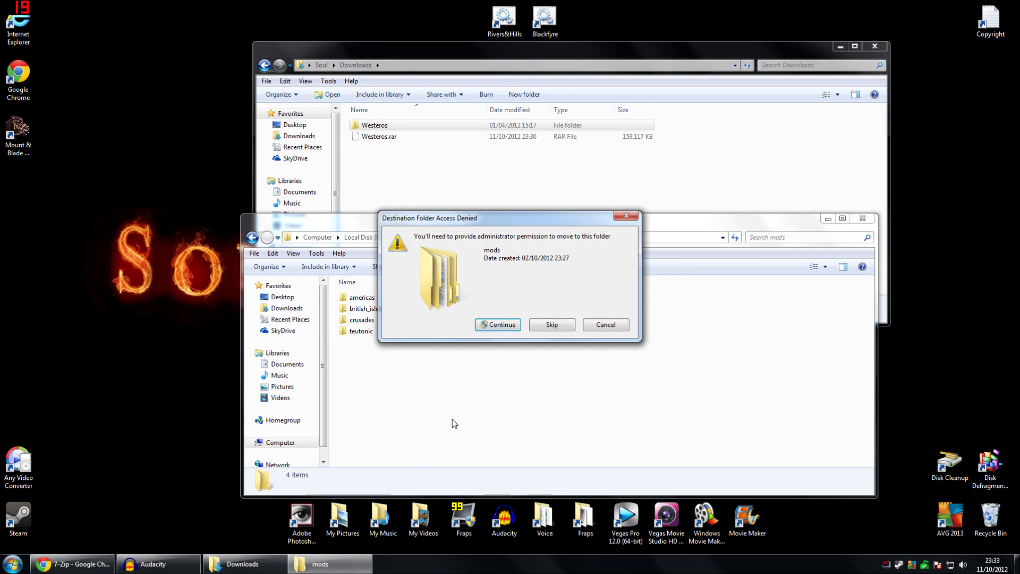
left_click(505, 329)
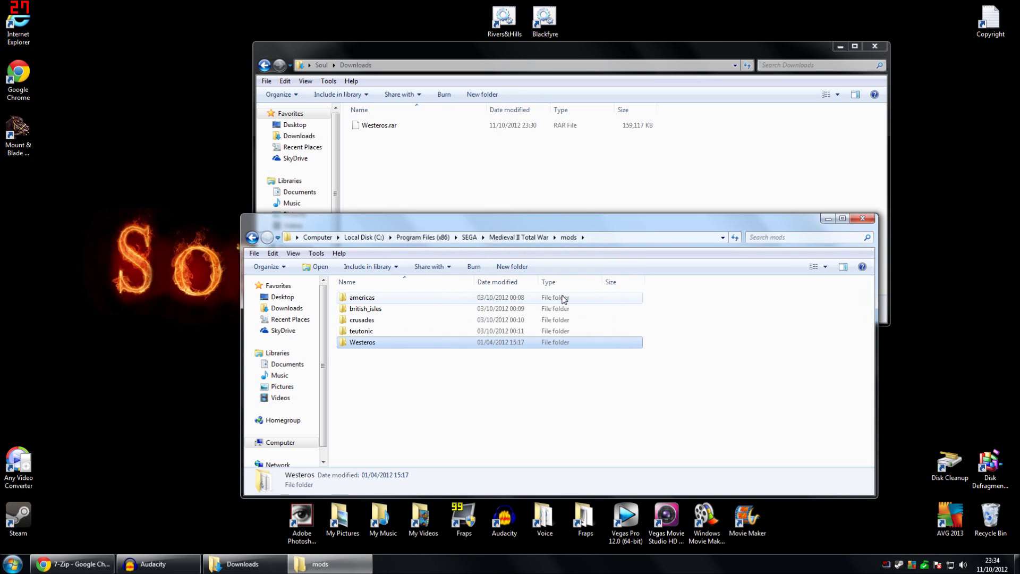
left_click(640, 190)
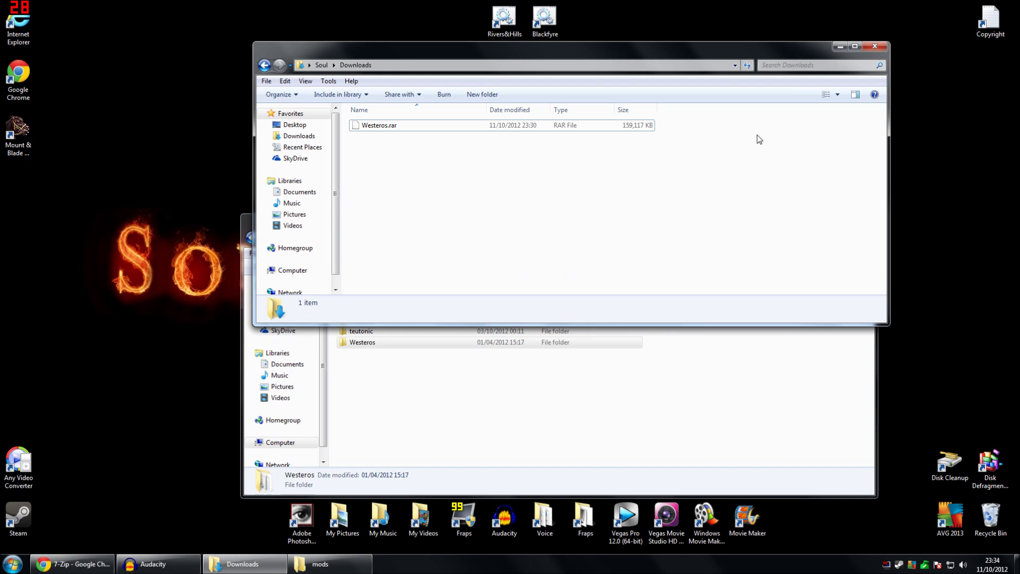
Step: Close Downloads, open the Westeros mod folder, and select its Westeros batch file
left_click(874, 46)
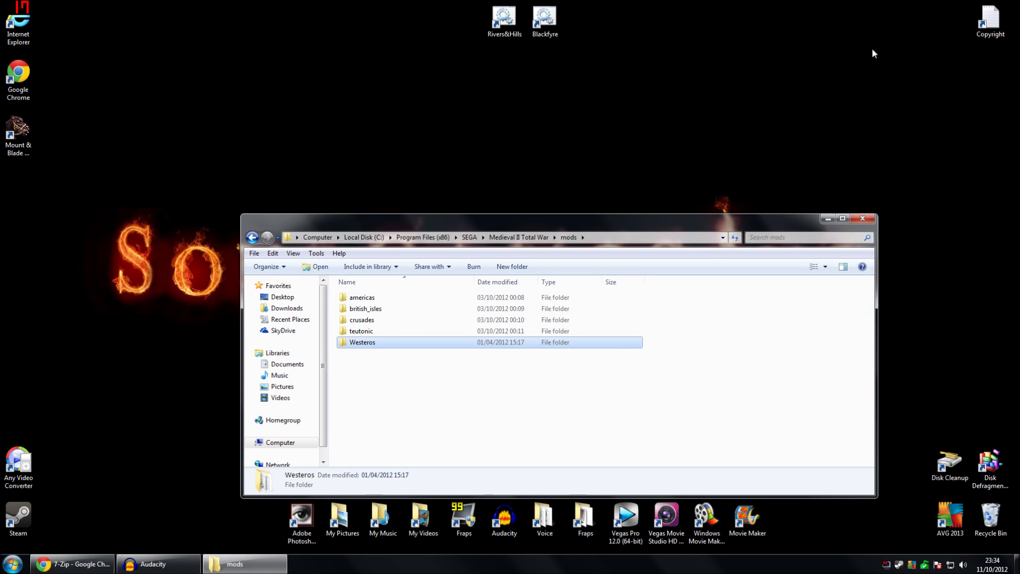
double_click(393, 347)
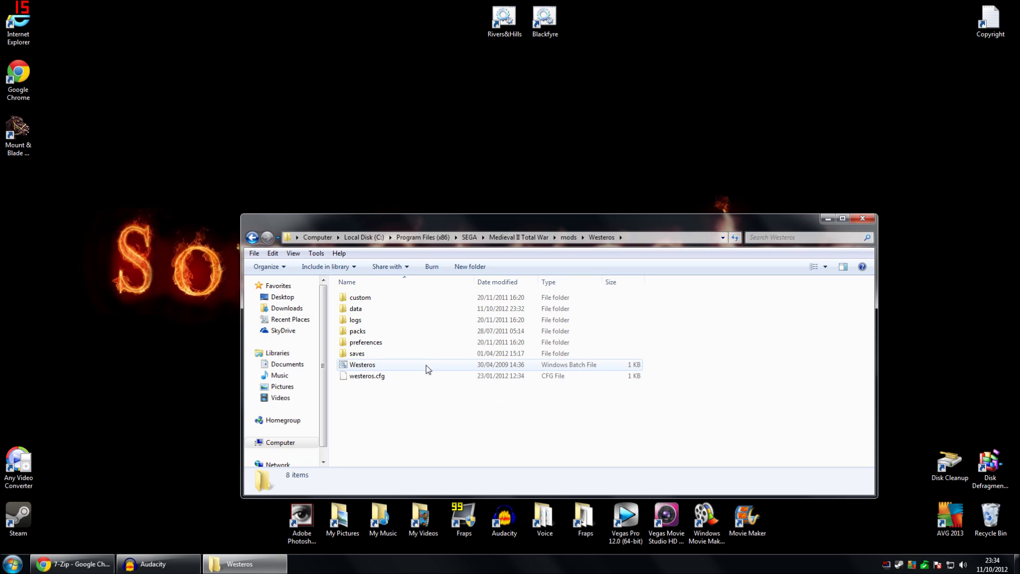
mouse_move(428, 368)
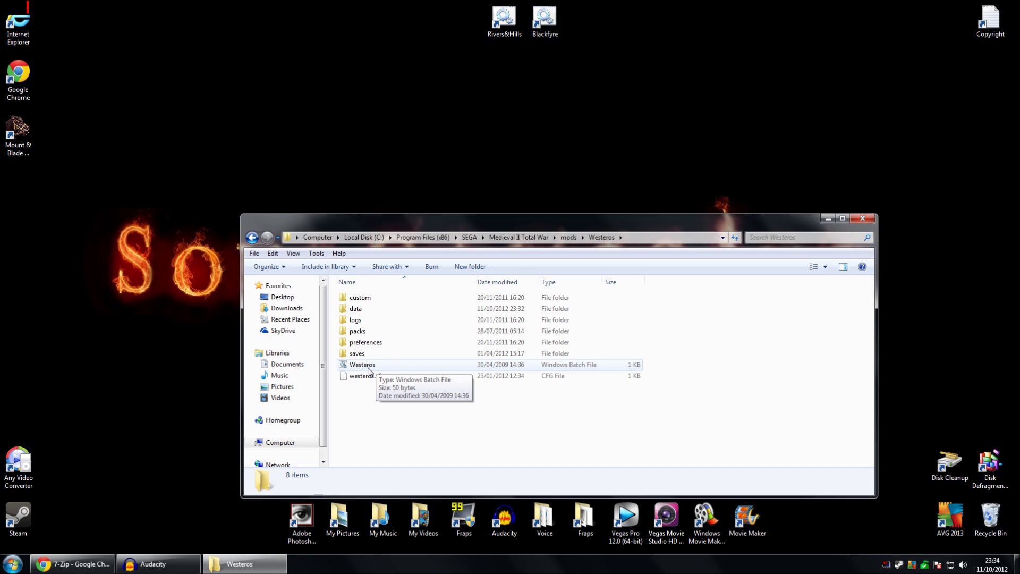
left_click(349, 366)
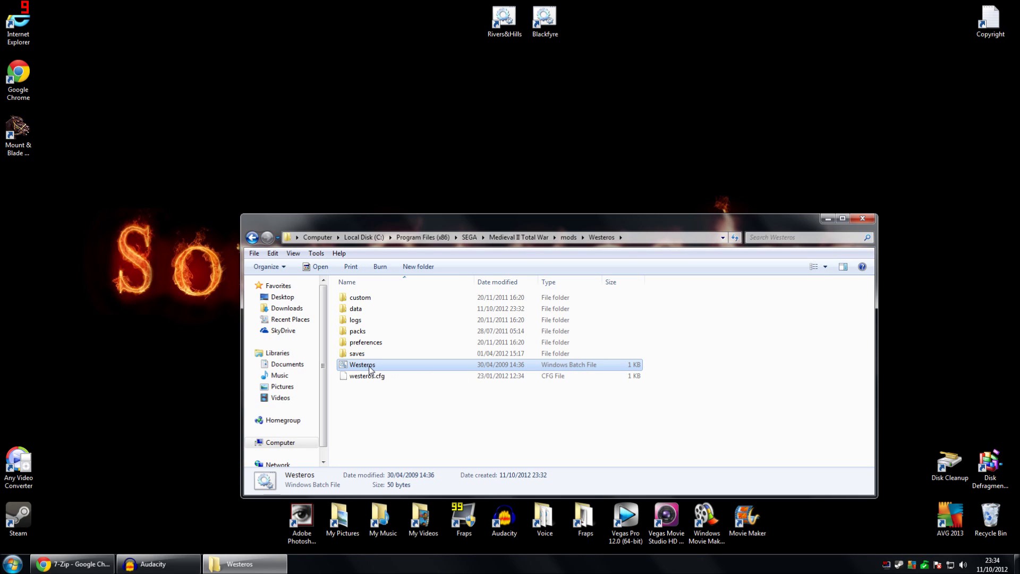
right_click(371, 370)
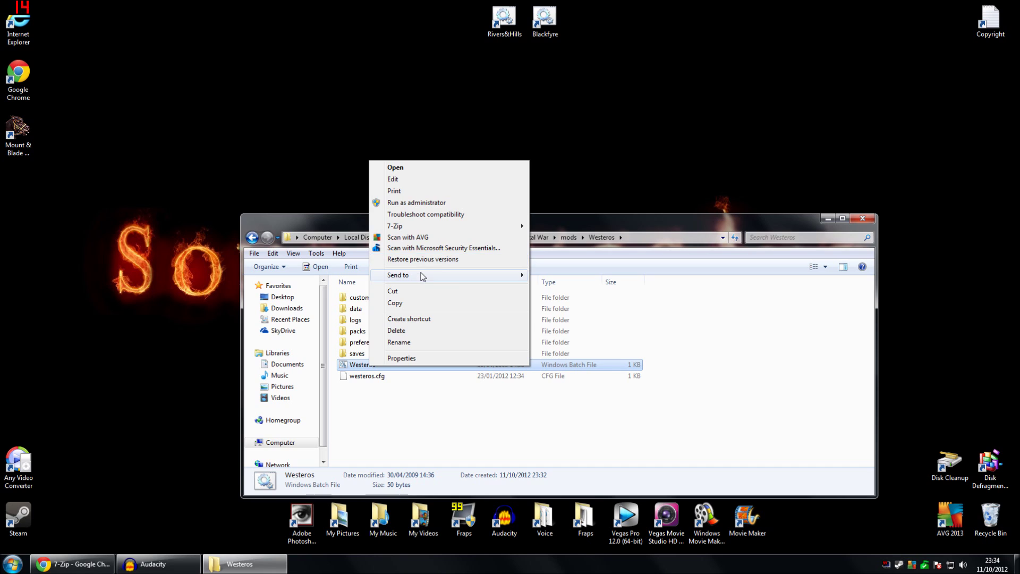
Step: Send the Westeros batch file to the desktop as a shortcut and place it beside the others
mouse_move(479, 275)
left_click(582, 323)
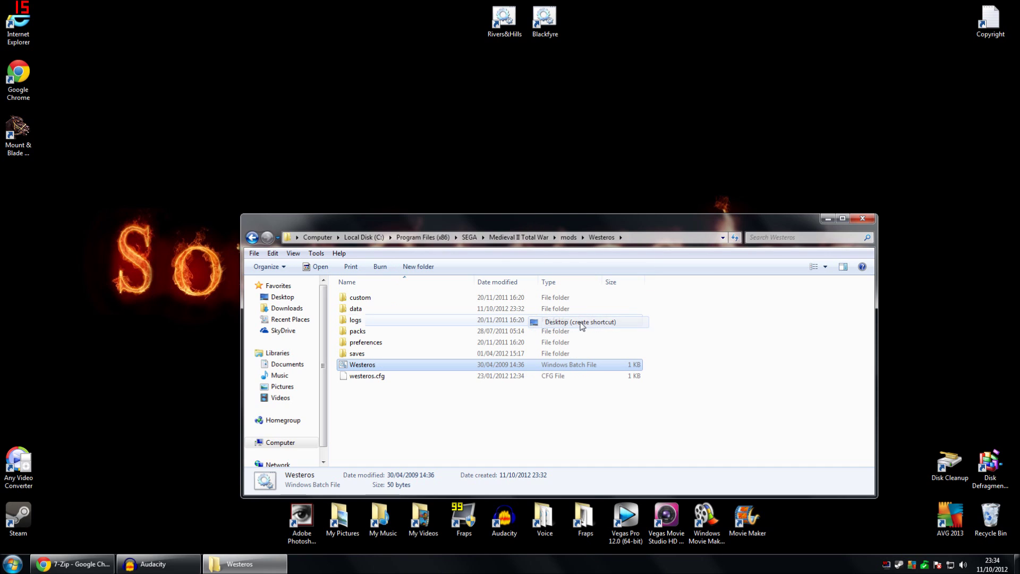
left_click_drag(16, 192, 462, 33)
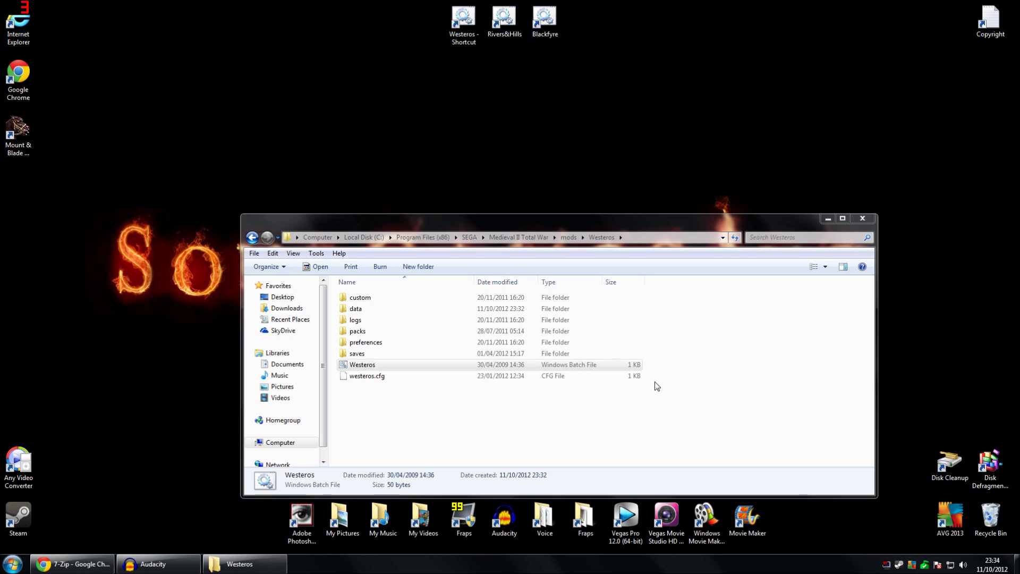
Step: Run the Westeros batch file to test the mod, then close the folder window
left_click(633, 366)
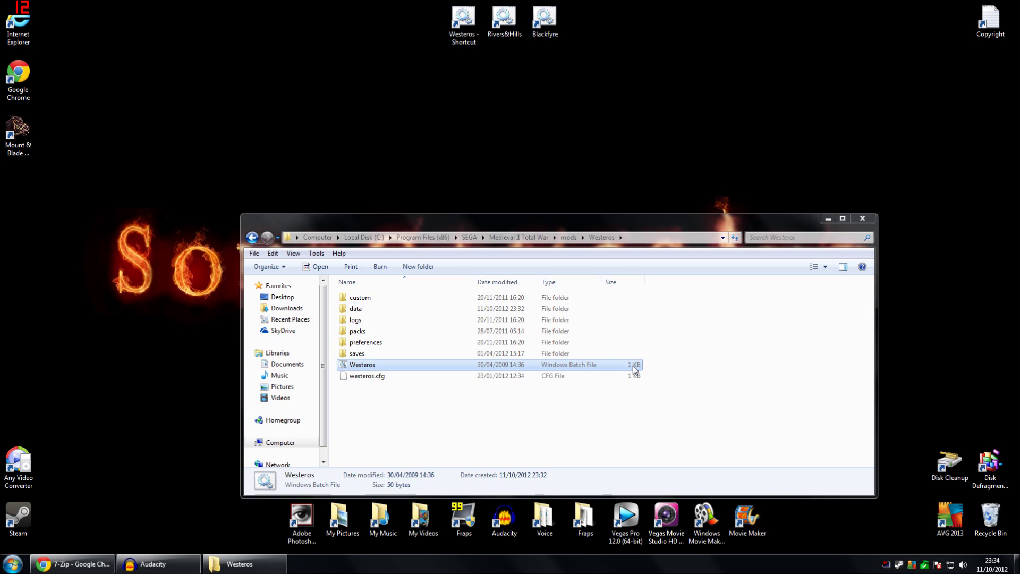
double_click(633, 366)
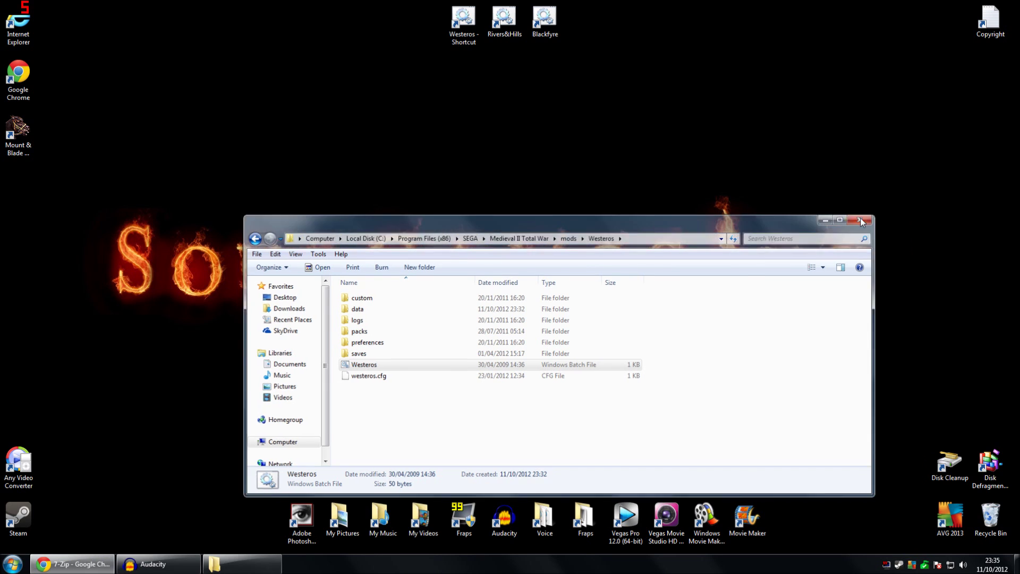
left_click(861, 218)
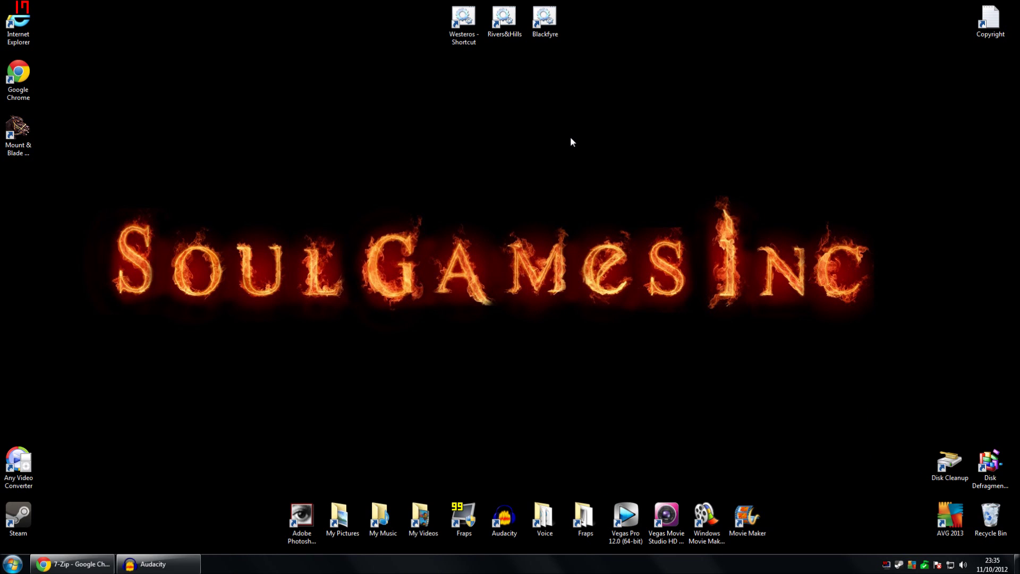